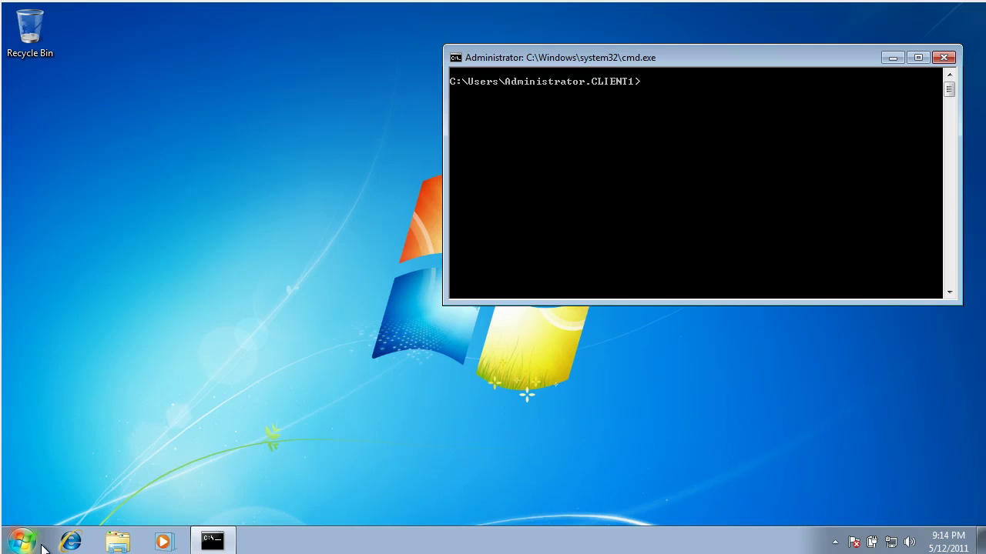
Launch Problem Steps Recorder by searching for psr and start a new recording
click(33, 544)
click(51, 501)
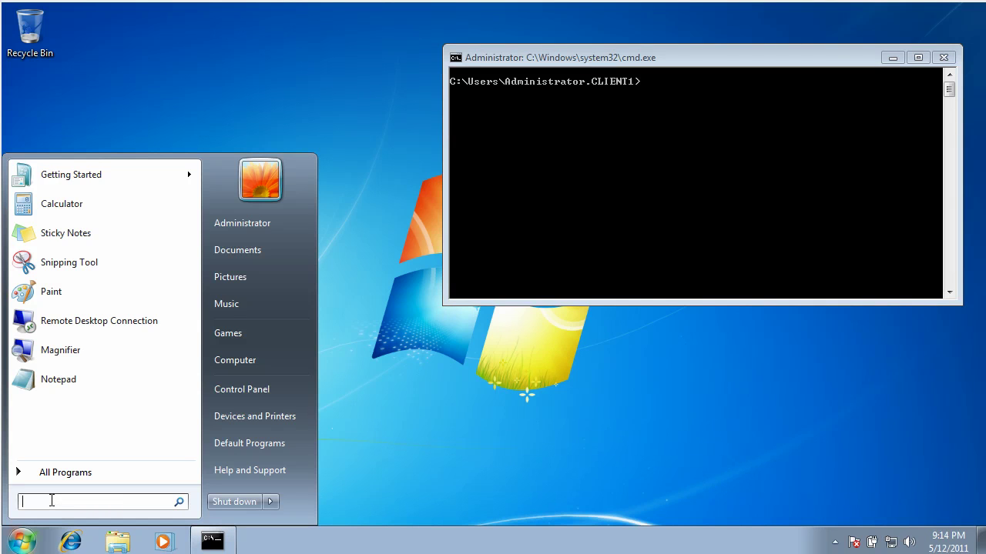
text(prs)
key(BackSpace)
key(BackSpace)
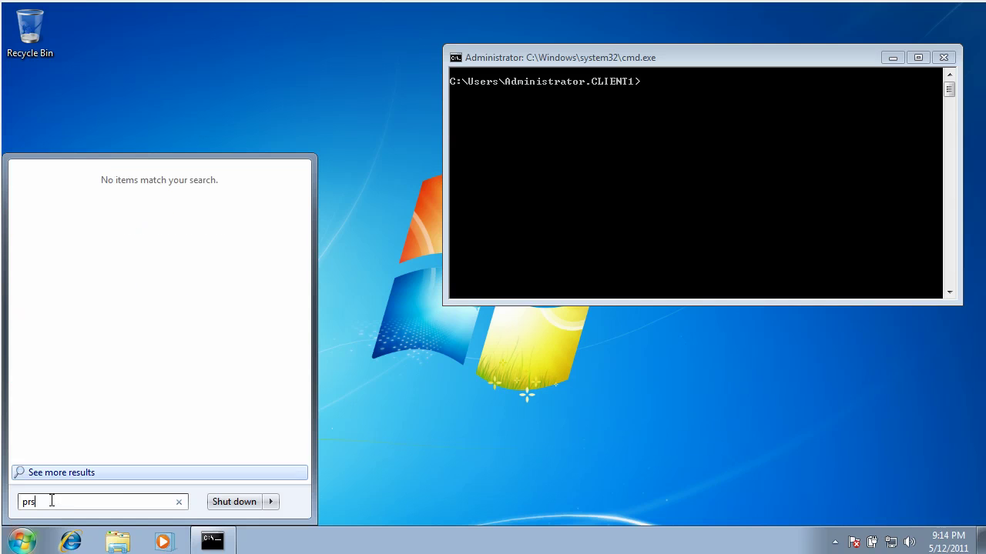
text(sr)
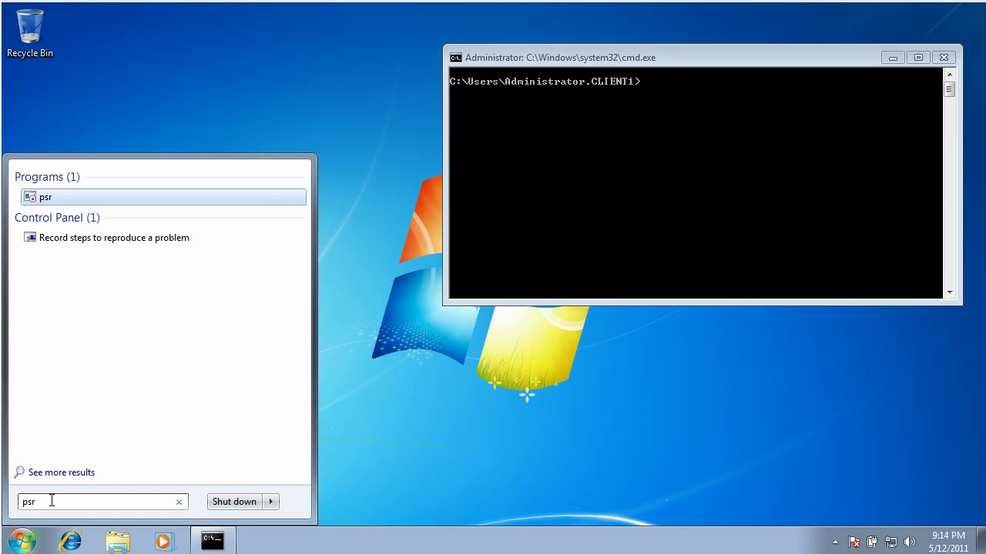
key(Return)
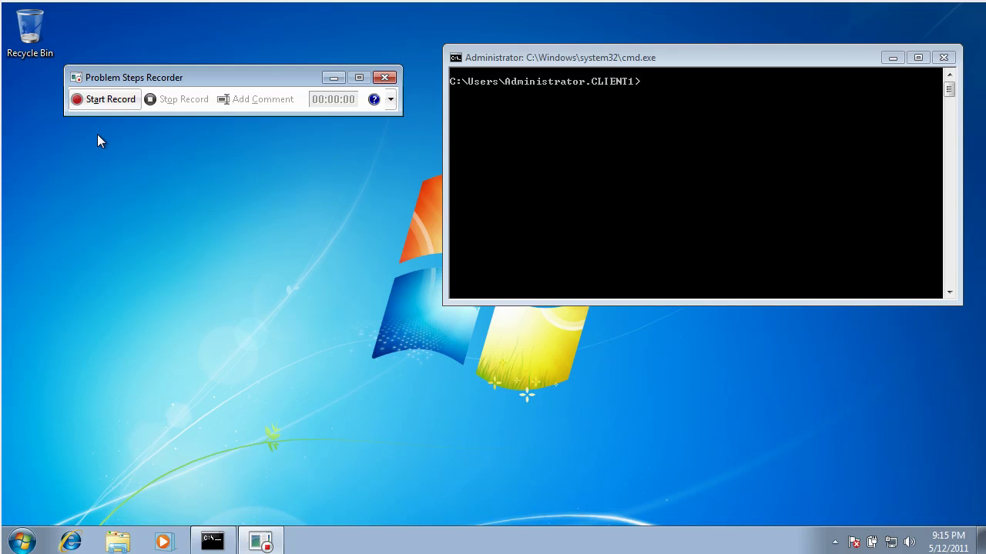
click(106, 101)
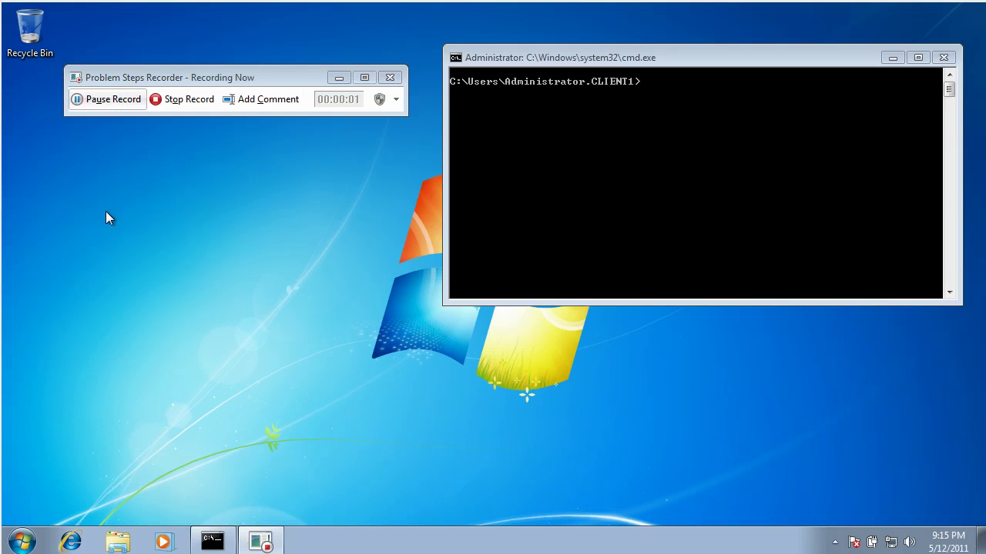
Launch Notepad, bring its window into view and minimize it
click(22, 541)
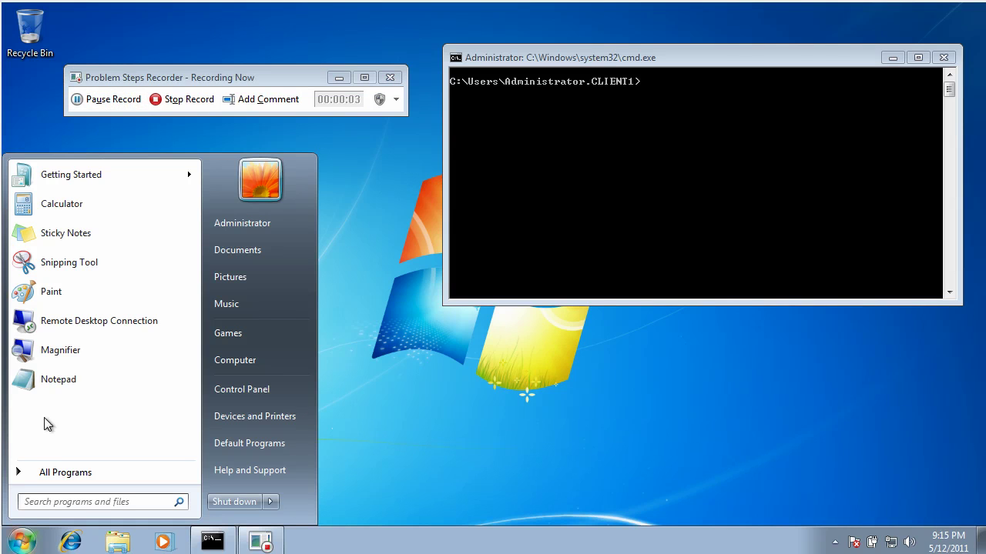
click(48, 384)
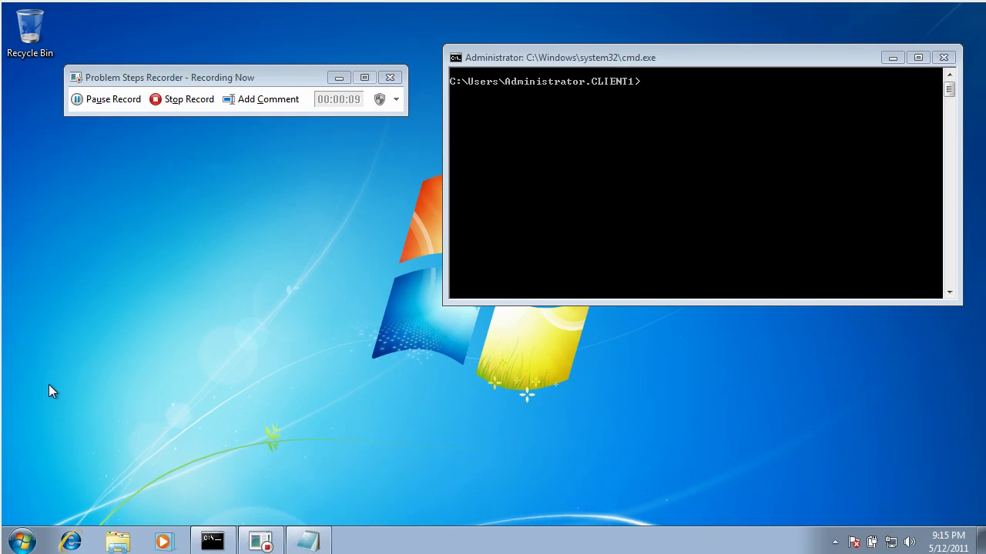
mouse_move(301, 546)
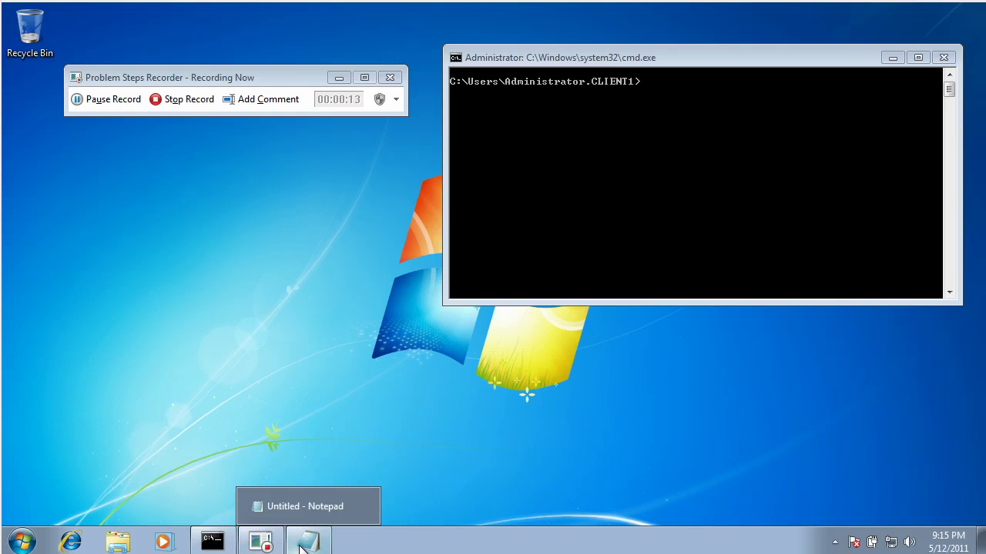
click(301, 544)
click(764, 113)
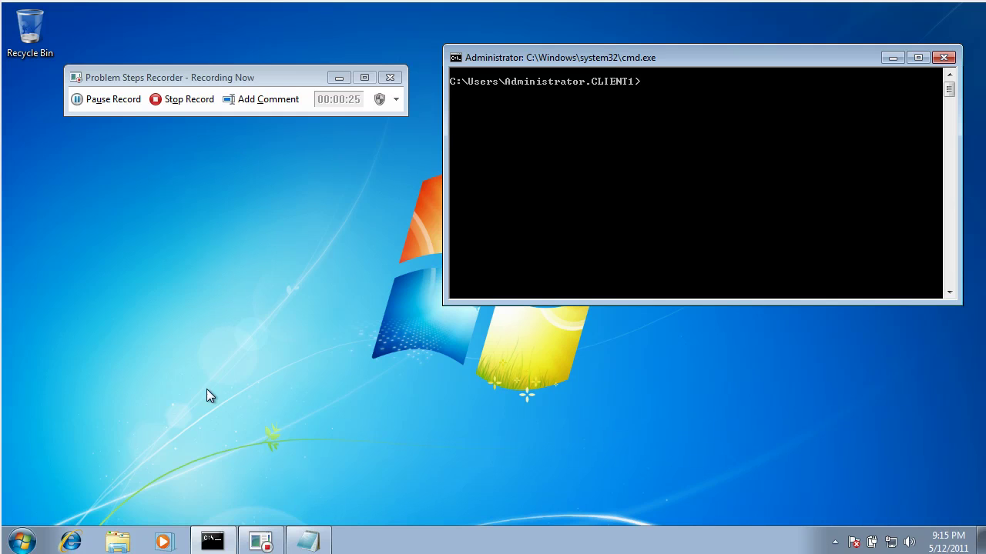
Launch Notepad from the command prompt by running the command notepad
click(624, 136)
text(notepad)
key(Return)
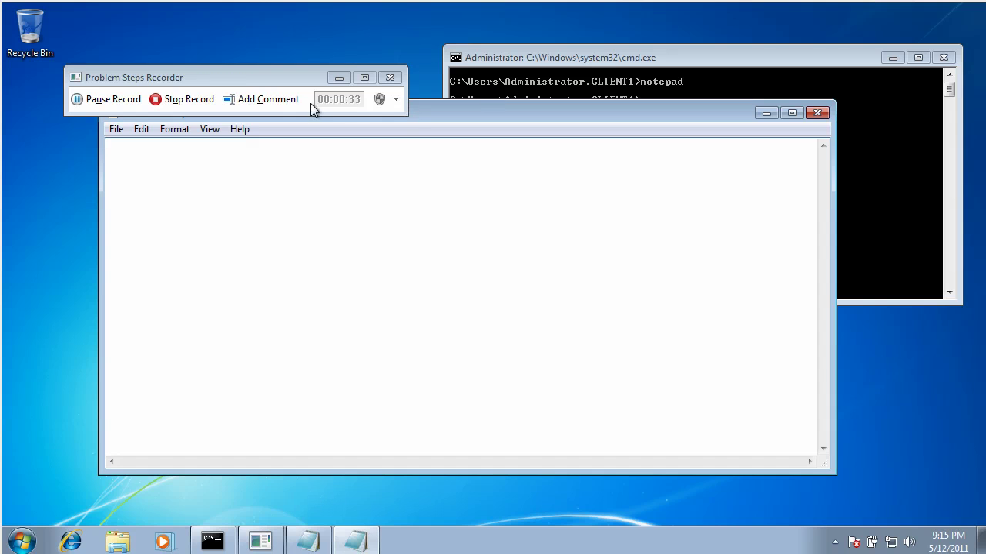
Add the recording comment "it works when I run Notepad from the shell" and highlight a strip across the upper part of the Notepad window
click(277, 101)
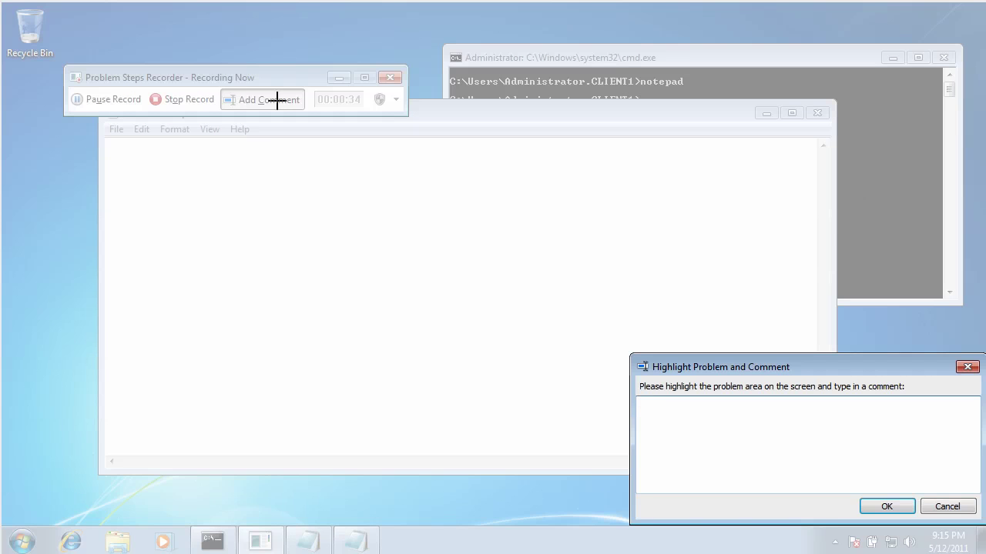
text(it works when I )
text(run )
text(Notepad from th)
text(e sa)
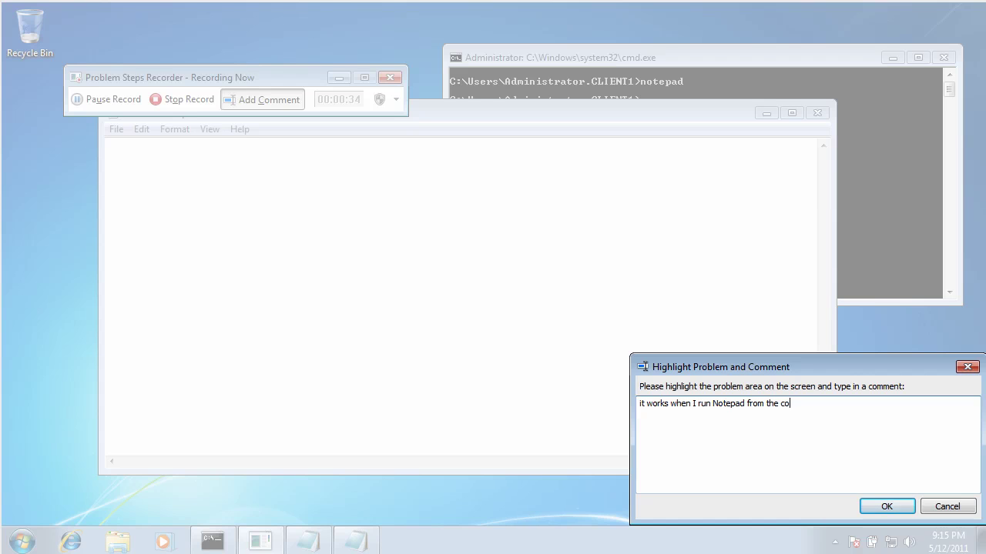
key(BackSpace)
text(hell)
drag(91, 117, 853, 201)
click(932, 407)
click(892, 504)
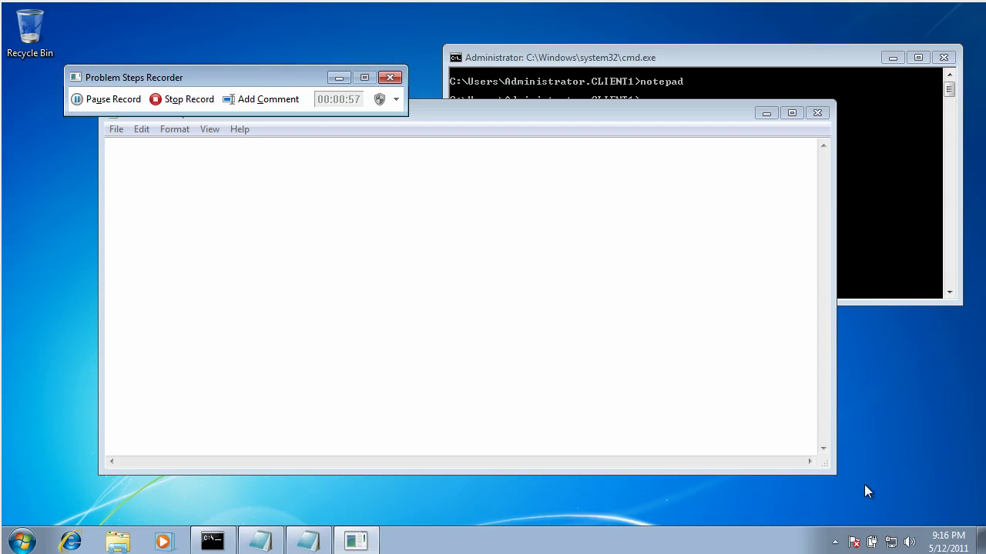
Stop the recording and choose the network share \\coredc01\HelpDesk as the save location
click(172, 101)
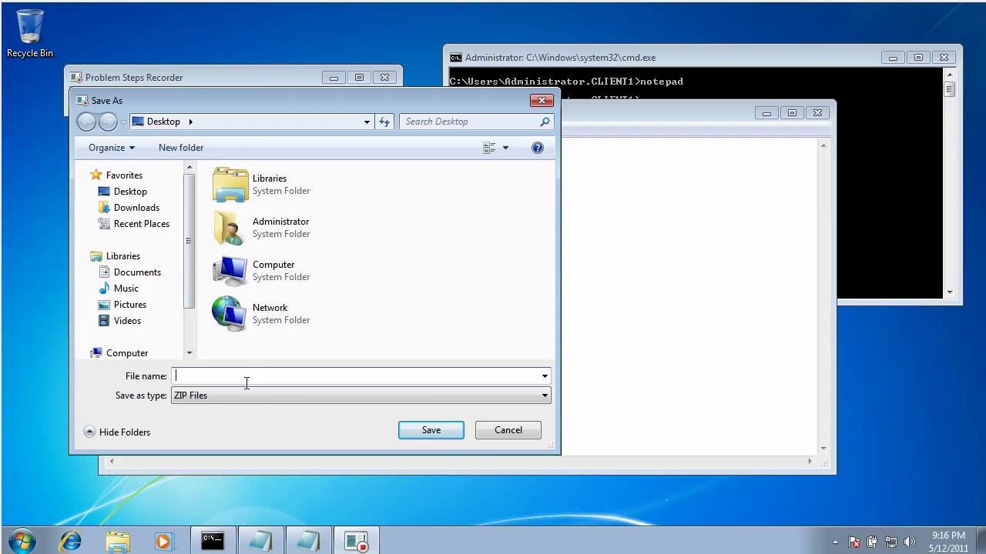
text(\cored)
text(c01\hel)
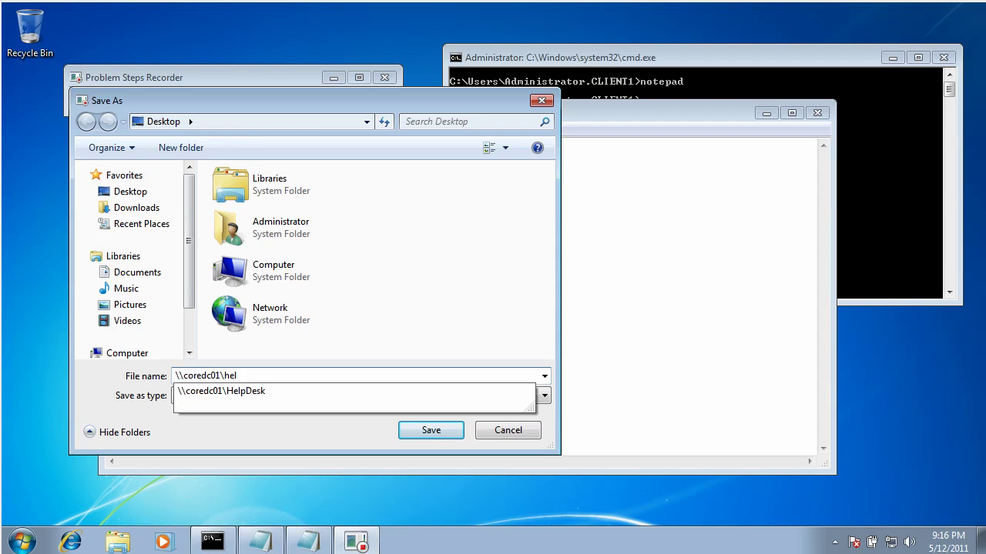
key(Down)
key(Return)
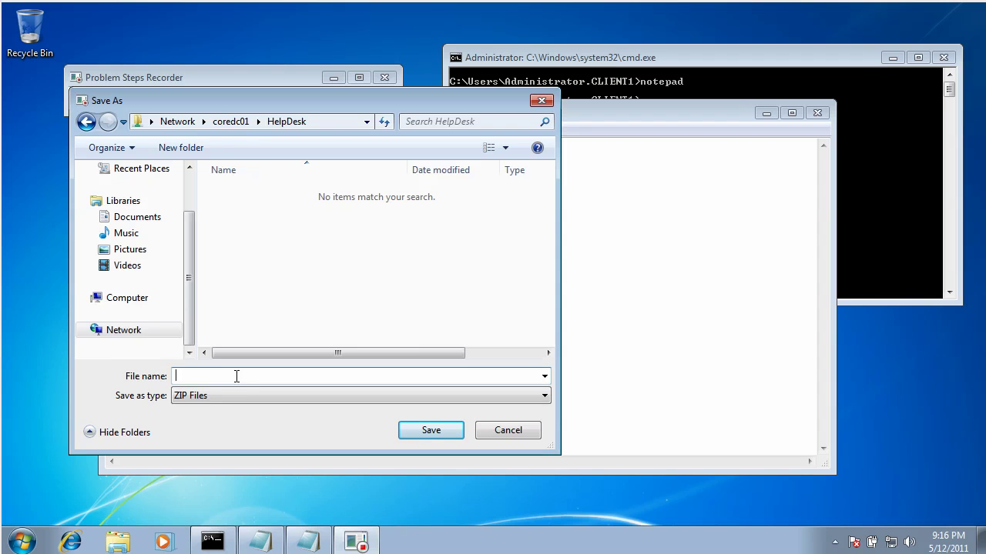
Save the recording as a ZIP file named client1-problem
text(client1-helpdeks)
key(BackSpace)
key(BackSpace)
key(BackSpace)
key(BackSpace)
key(BackSpace)
key(BackSpace)
key(BackSpace)
key(BackSpace)
text(problem)
key(Return)
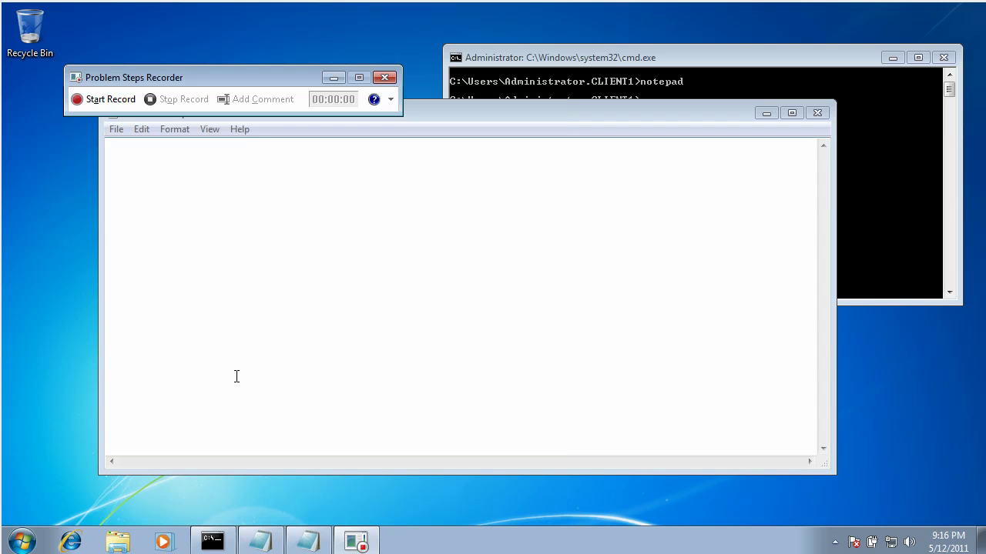
click(21, 541)
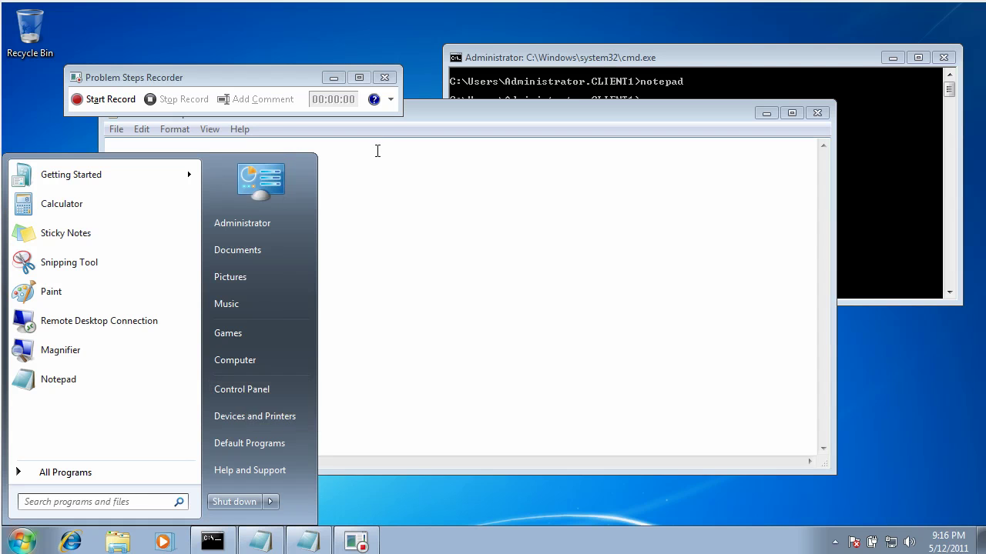
click(391, 100)
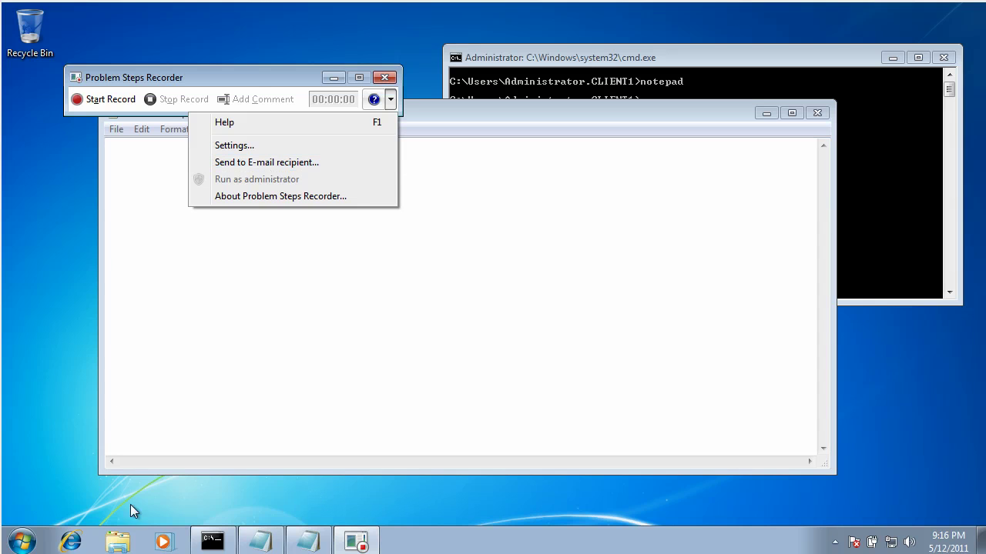
click(23, 542)
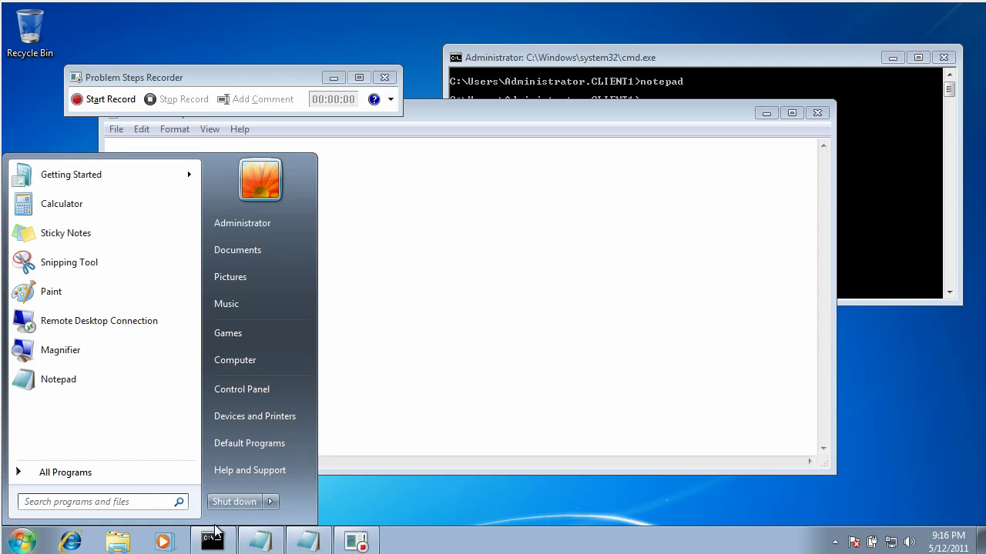
Switch to Windows Explorer and open the archive \\coredc01\HelpDesk\client1-problem.zip
click(121, 547)
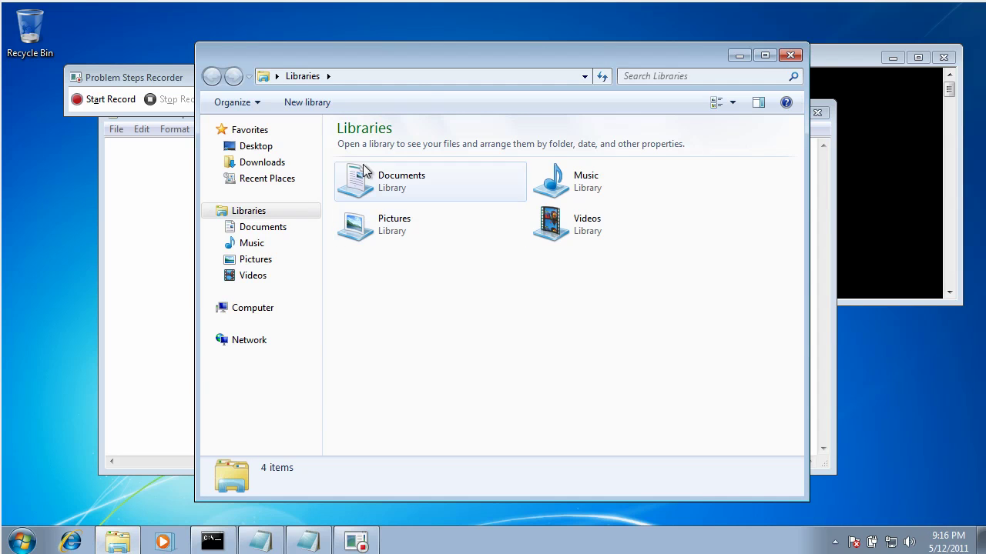
click(422, 76)
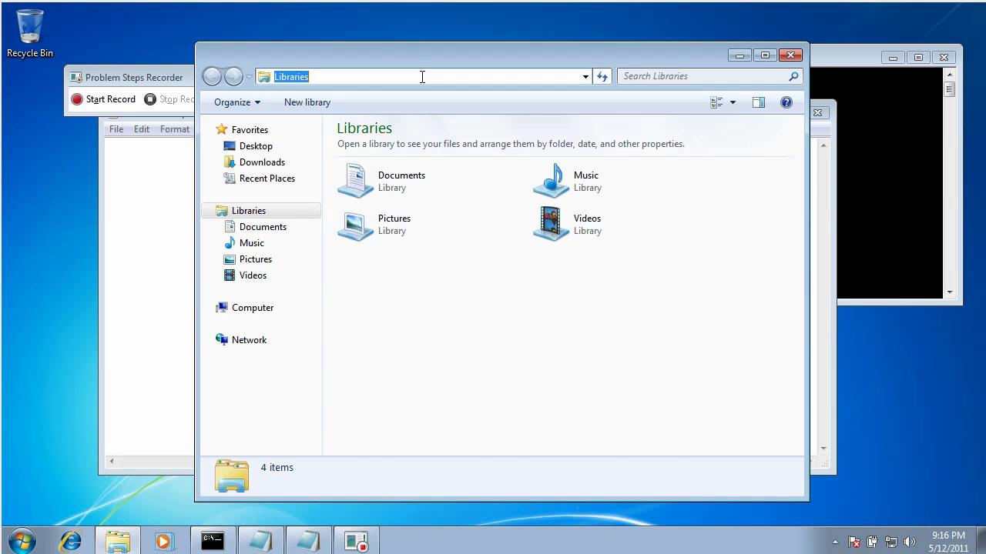
text(\\coredc01\HelpDesk\client1-problem.zip)
key(Return)
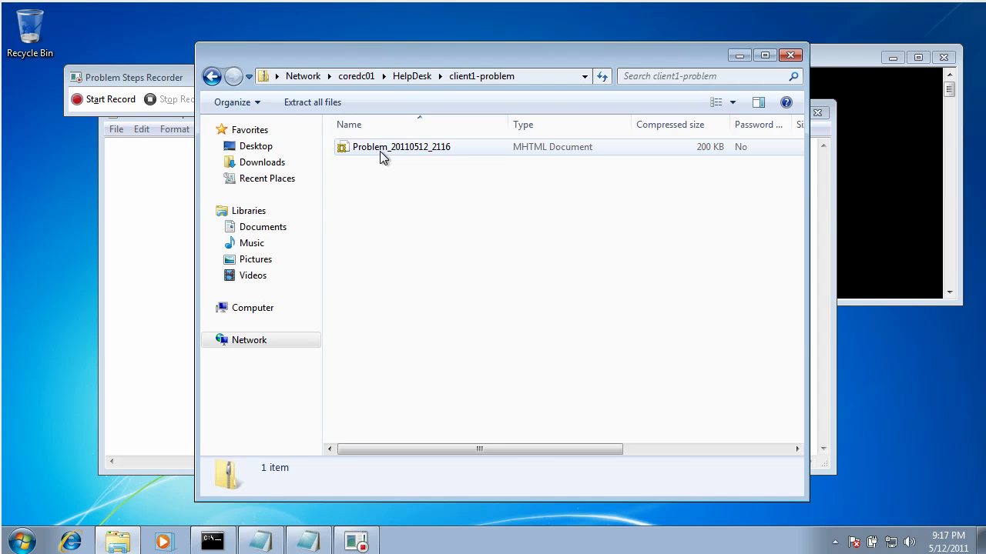
Open the Problem_20110512_2116 report in a maximized Internet Explorer window, postponing the browser setup and returning to the report's tab
double_click(438, 147)
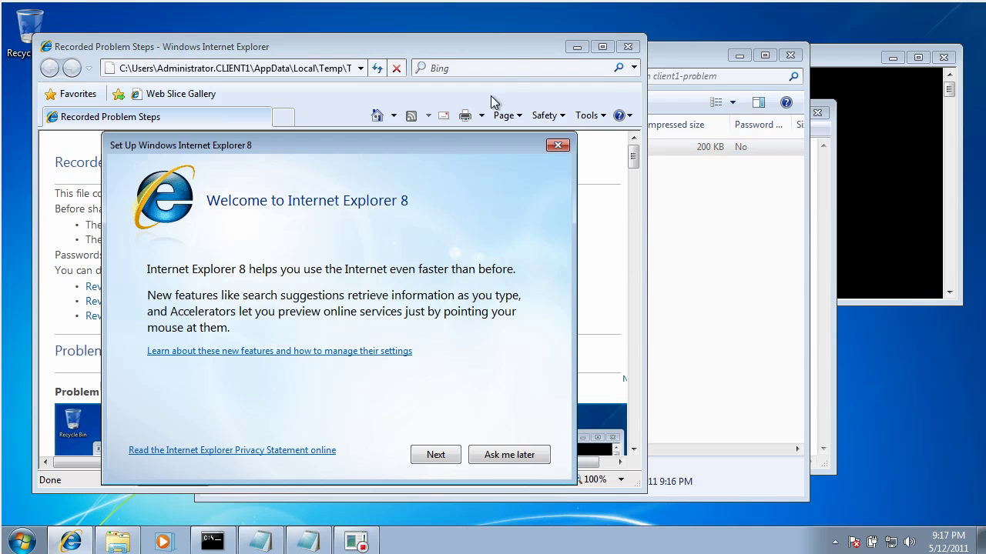
click(505, 455)
click(603, 47)
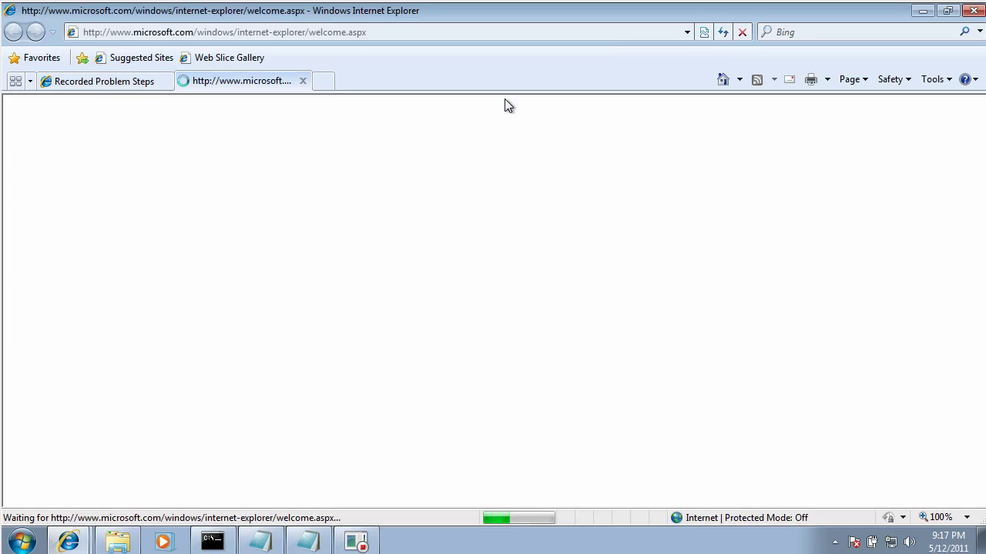
click(120, 84)
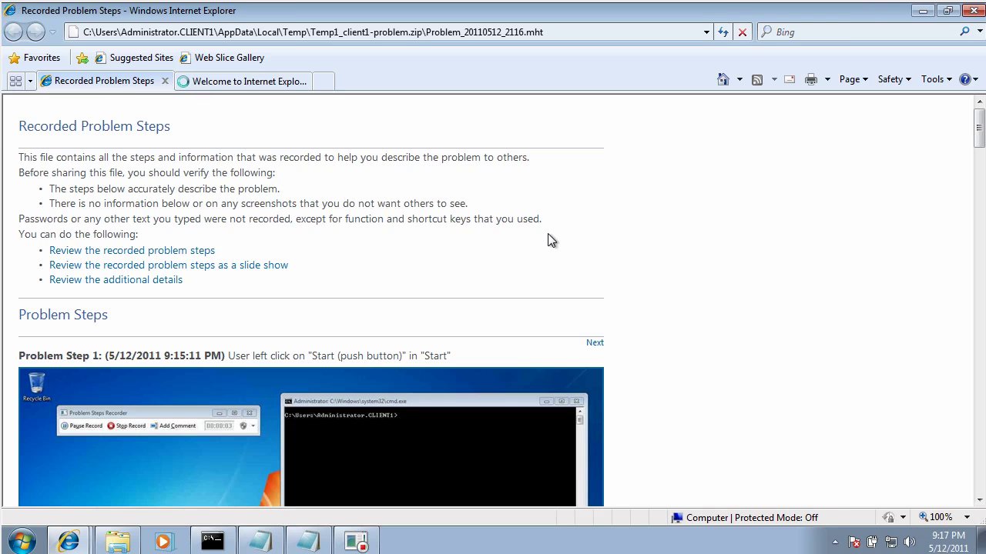
Review the recorded problem steps, their screenshots and the user comment, and return to the beginning of the report
scroll(626, 292, down, 5)
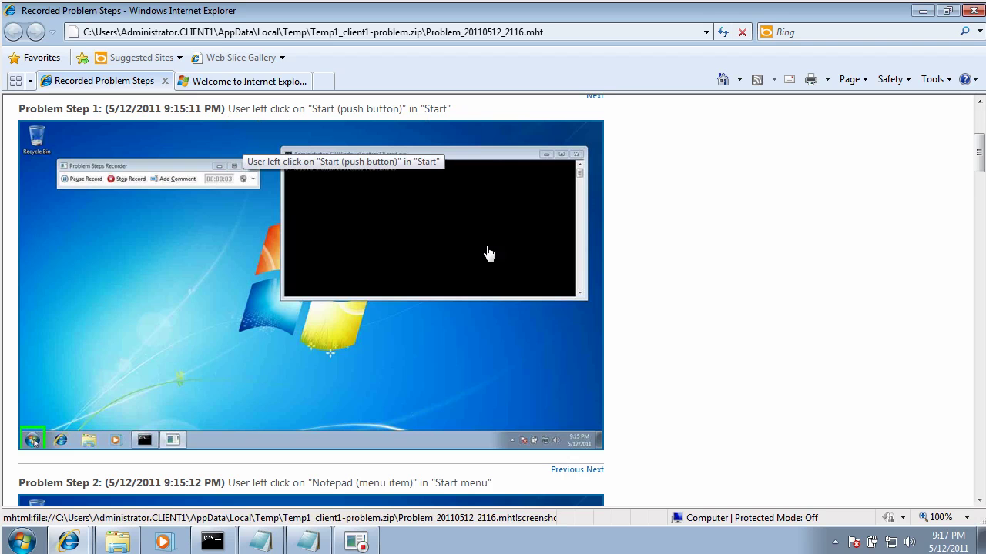
scroll(479, 358, down, 5)
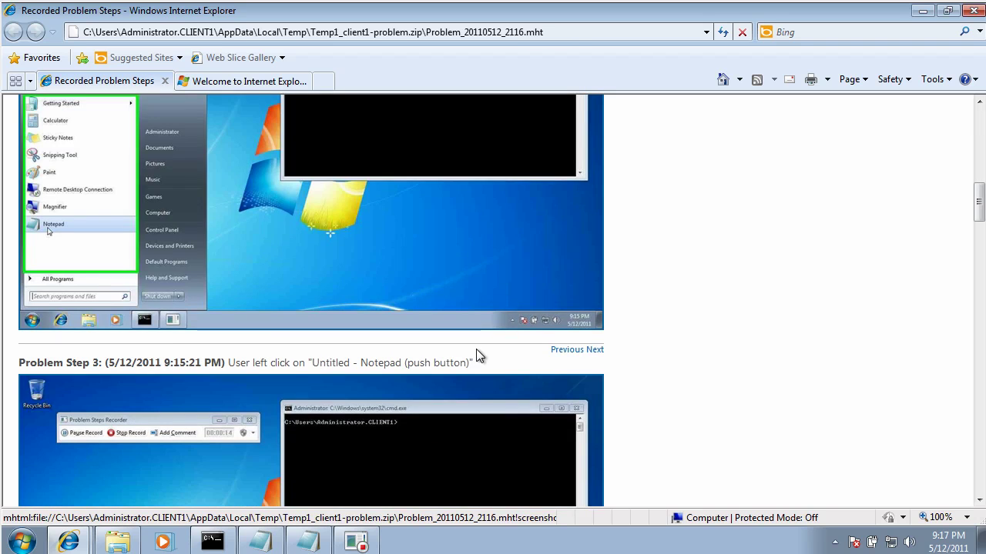
scroll(346, 347, up, 3)
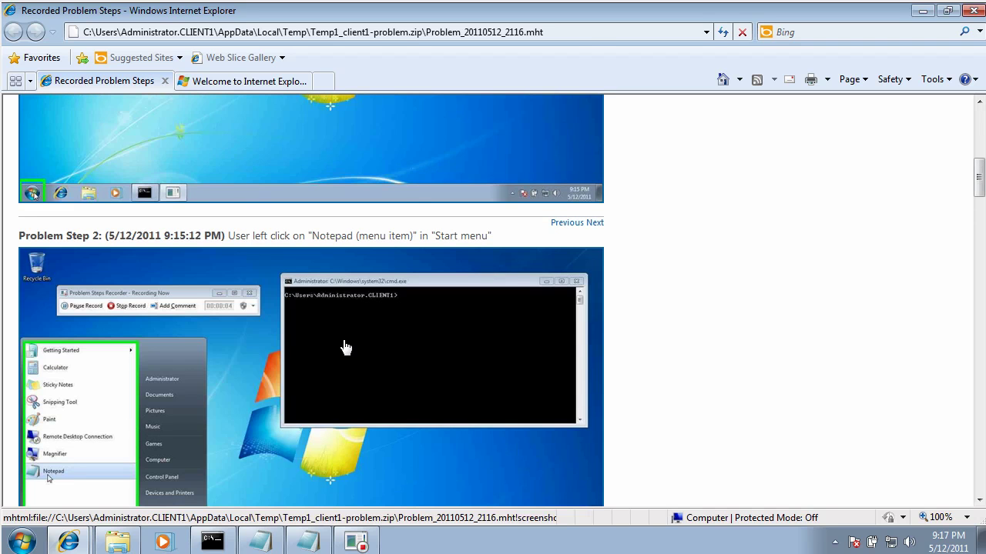
scroll(346, 348, down, 6)
scroll(346, 348, down, 3)
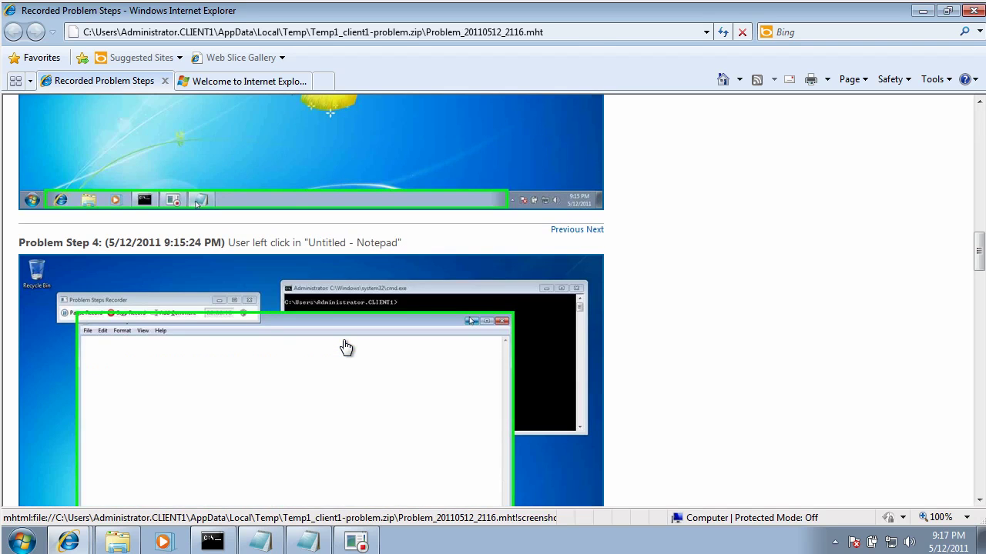
scroll(346, 348, down, 6)
scroll(346, 348, down, 3)
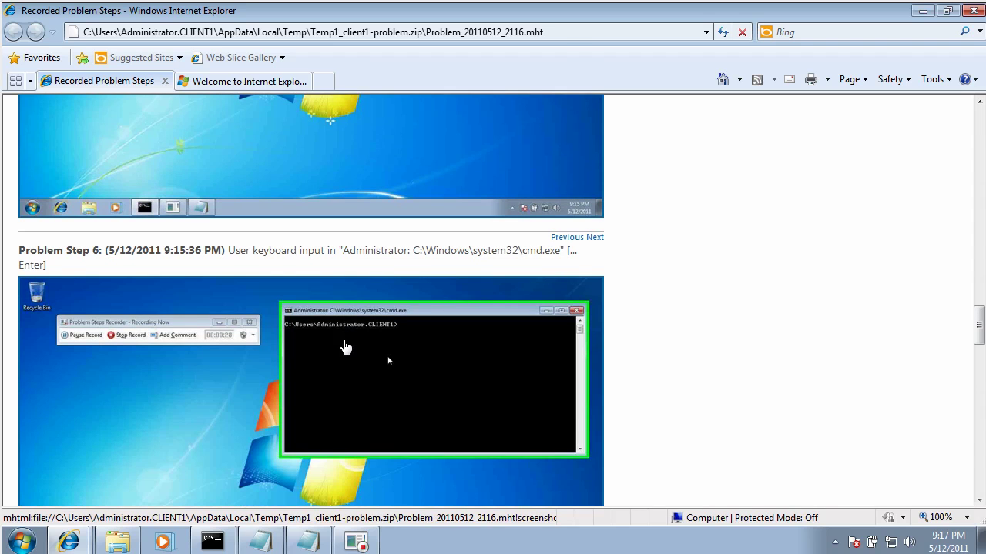
scroll(346, 348, down, 6)
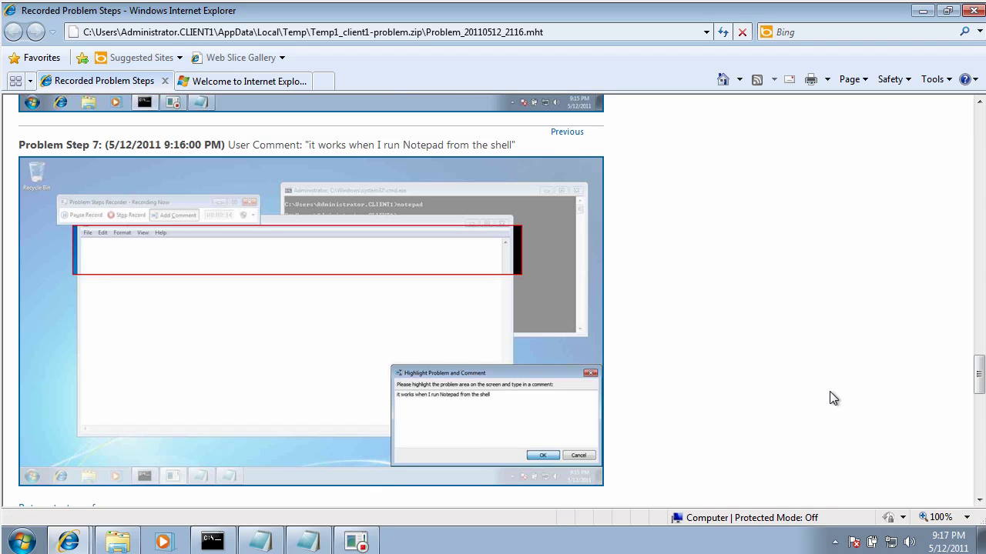
drag(978, 343, 957, 110)
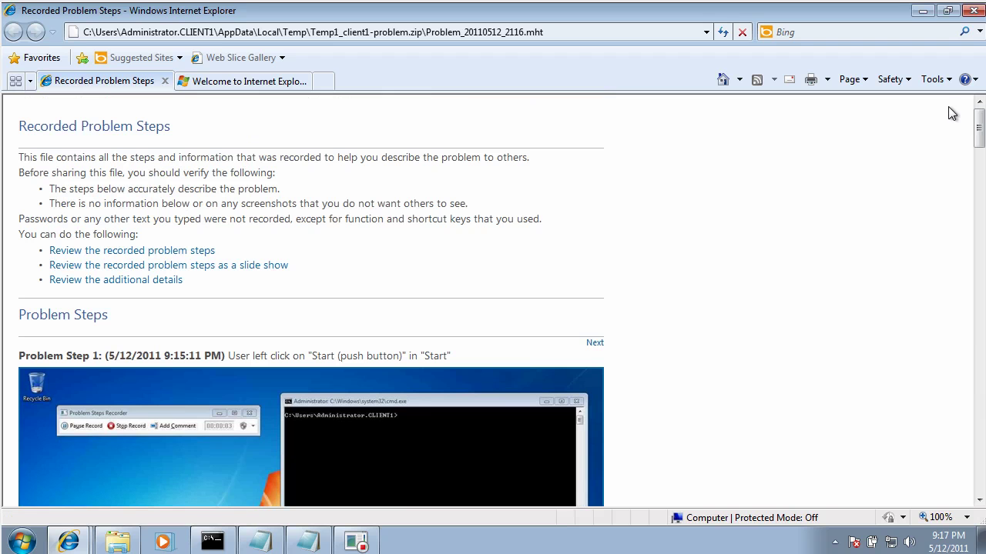
Close Internet Explorer with all its tabs and close Problem Steps Recorder
click(975, 11)
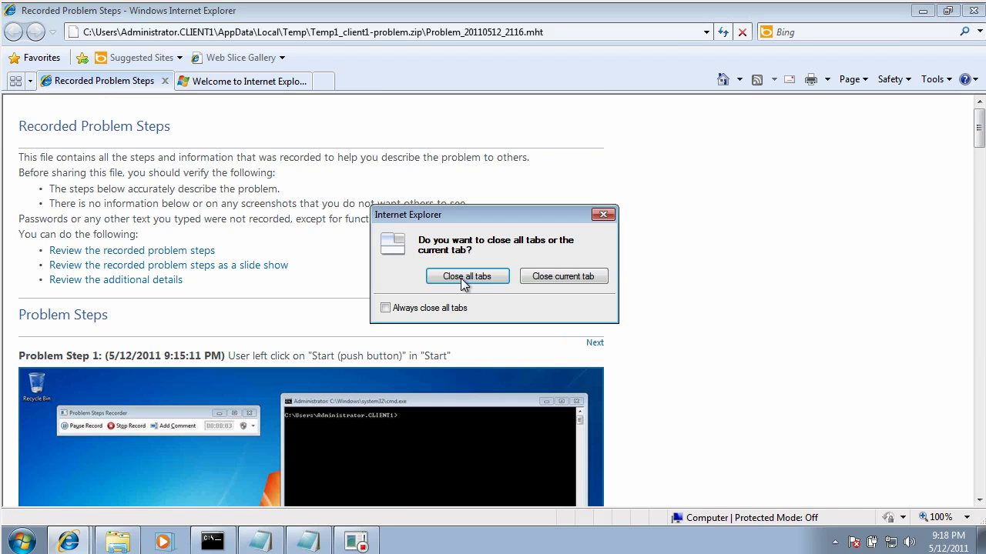
click(466, 277)
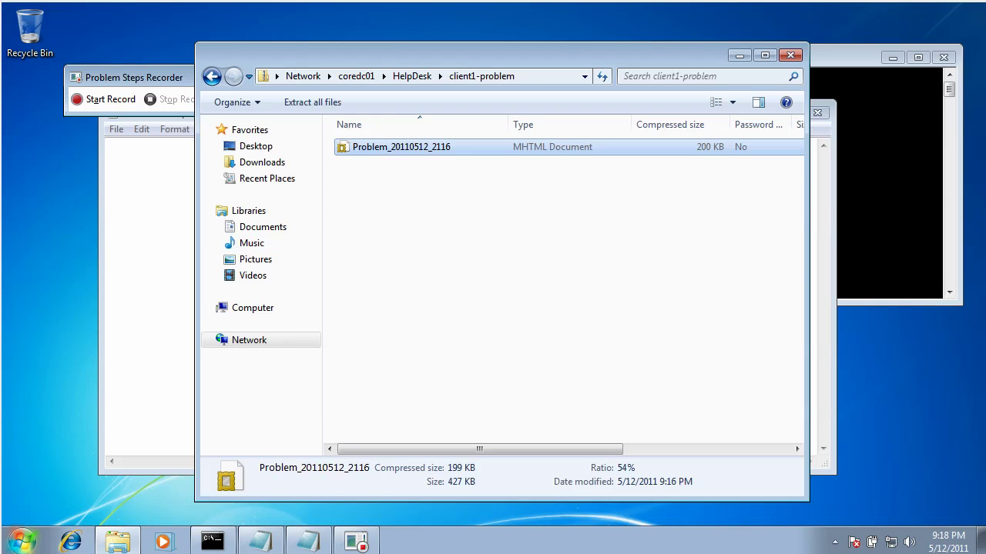
click(22, 542)
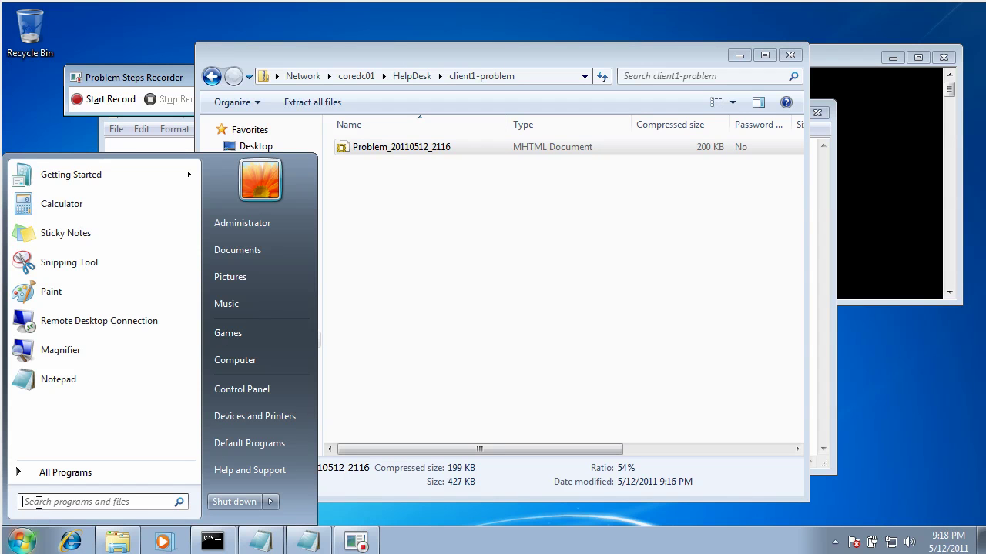
click(170, 78)
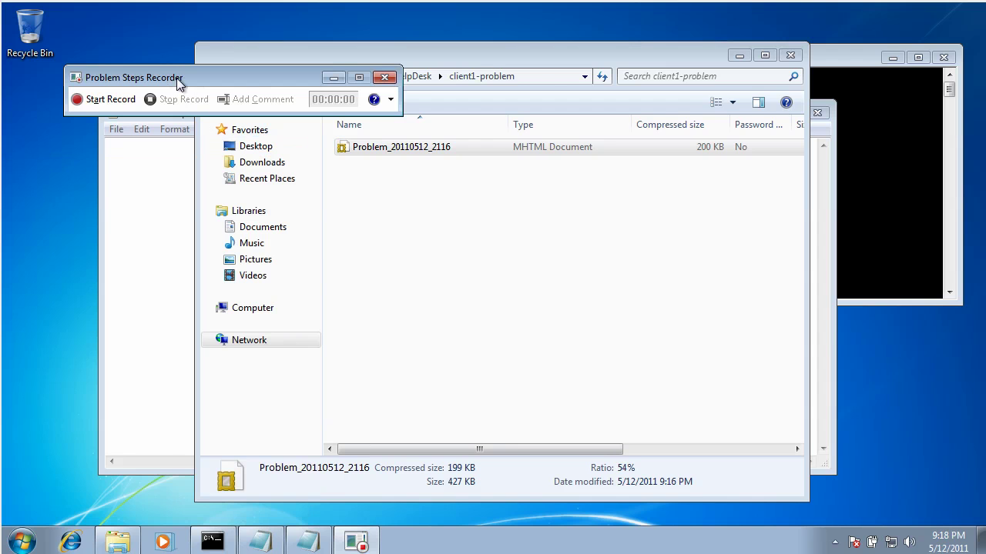
click(385, 78)
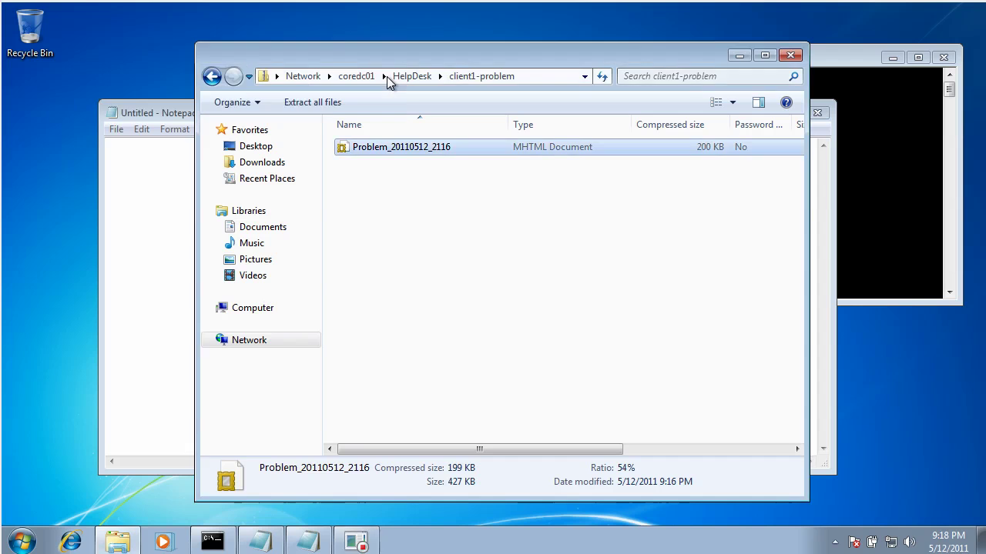